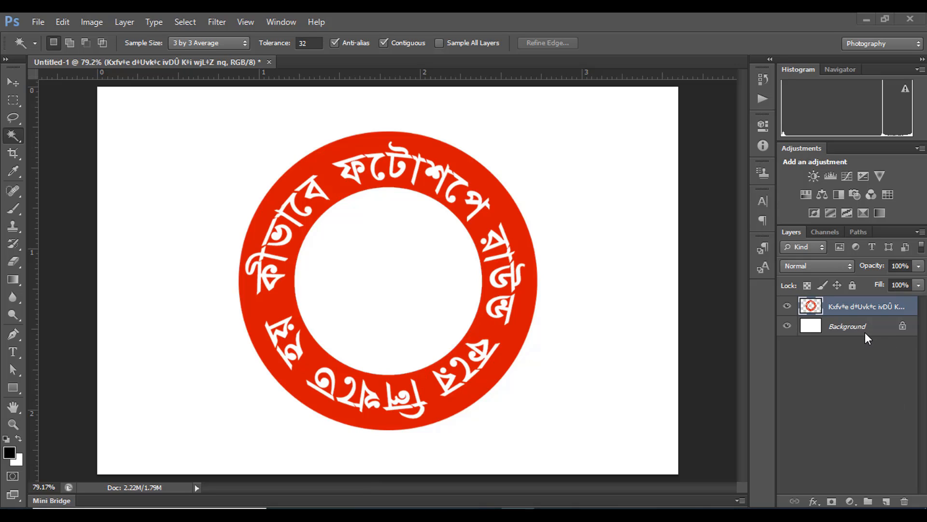
pyautogui.hotkey('ctrl', 'e')
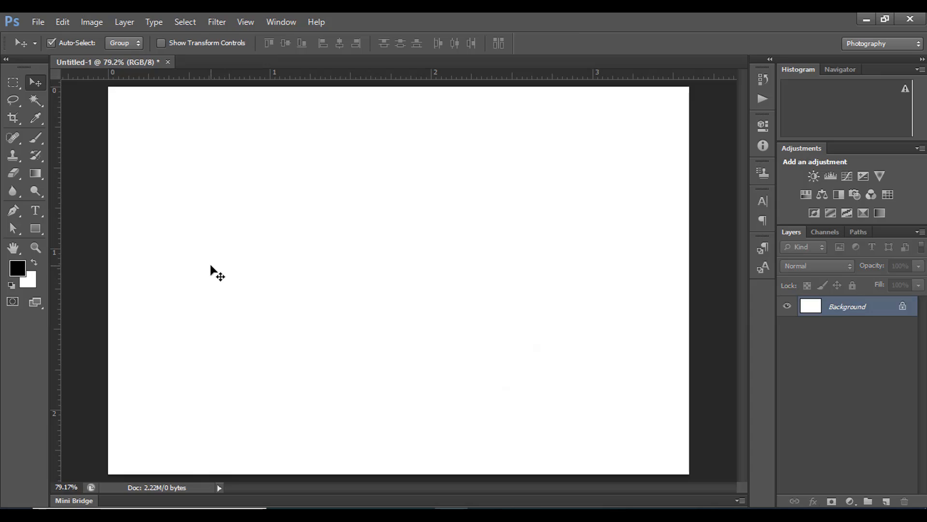
pyautogui.click(36, 232)
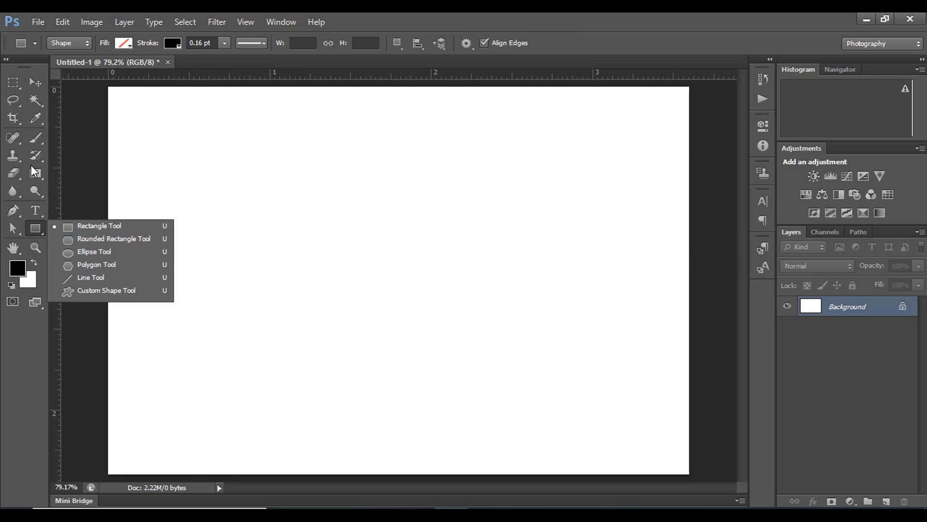
pyautogui.click(13, 83)
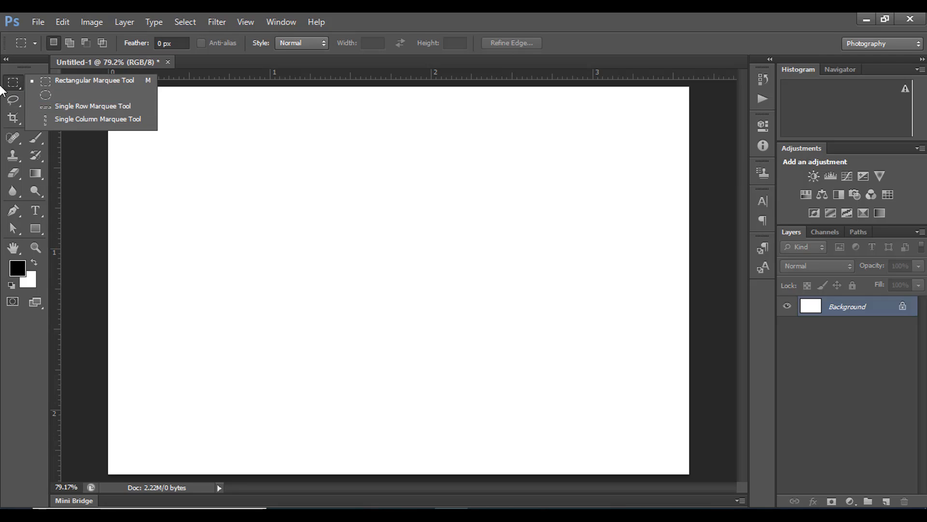
pyautogui.click(91, 80)
# Draw a large circle in the middle of the canvas with the Ellipse Tool, using no fill and a thin black stroke
pyautogui.click(37, 227)
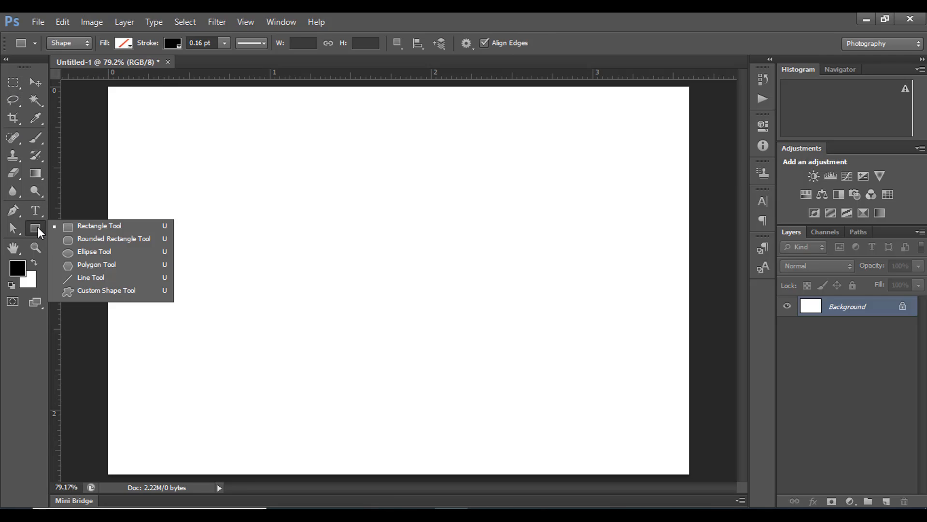
pyautogui.click(94, 252)
pyautogui.click(123, 43)
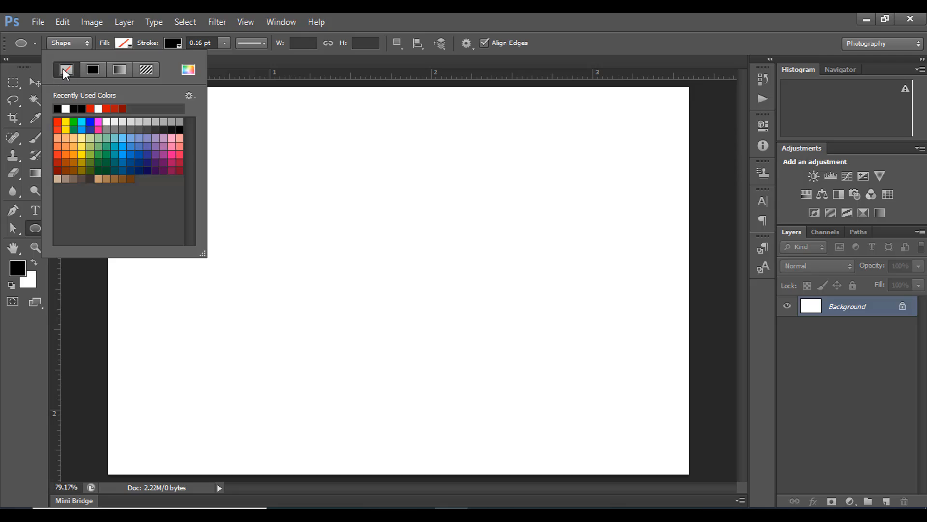
pyautogui.click(112, 42)
pyautogui.click(170, 43)
pyautogui.click(170, 42)
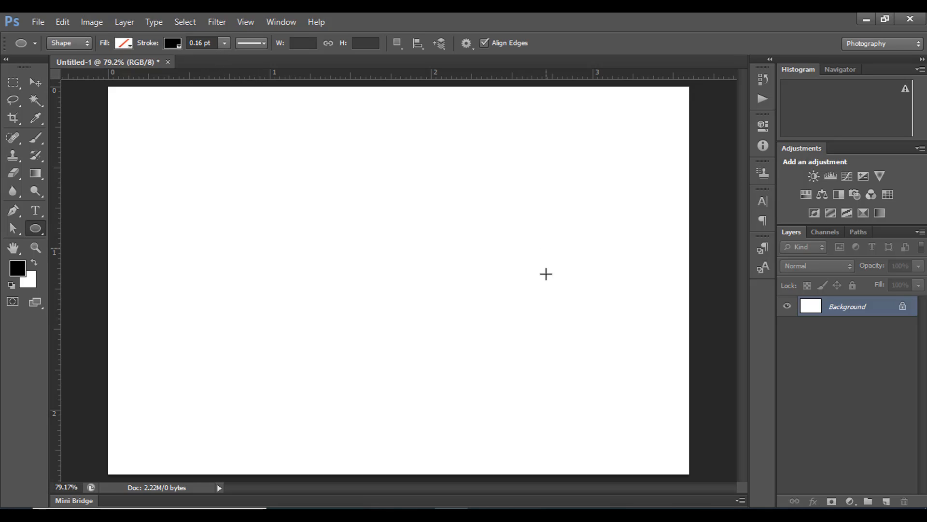
pyautogui.moveTo(309, 221); pyautogui.dragTo(561, 469)
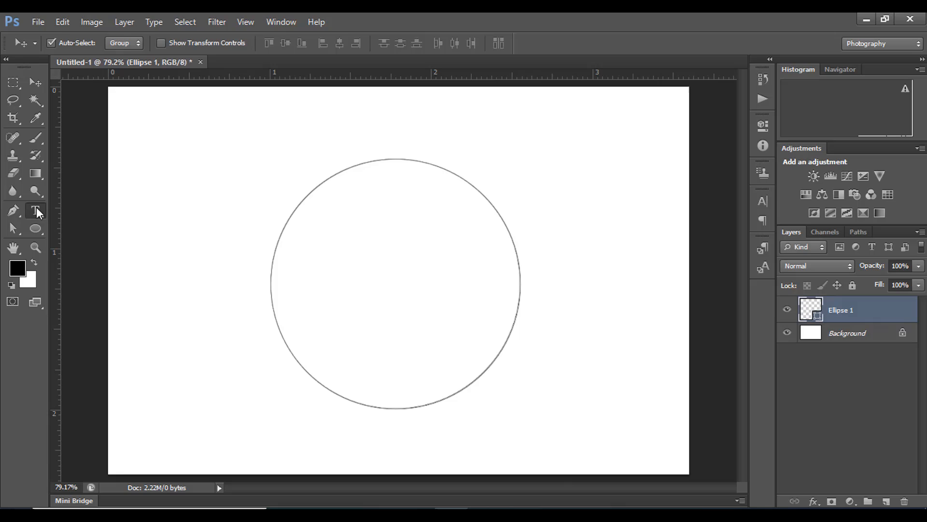
# Enter the text "কীভাবে ফটোশপে রাউন্ড করে লিখতে হয়" along the circle's outline, starting near its top, and commit it
pyautogui.click(36, 211)
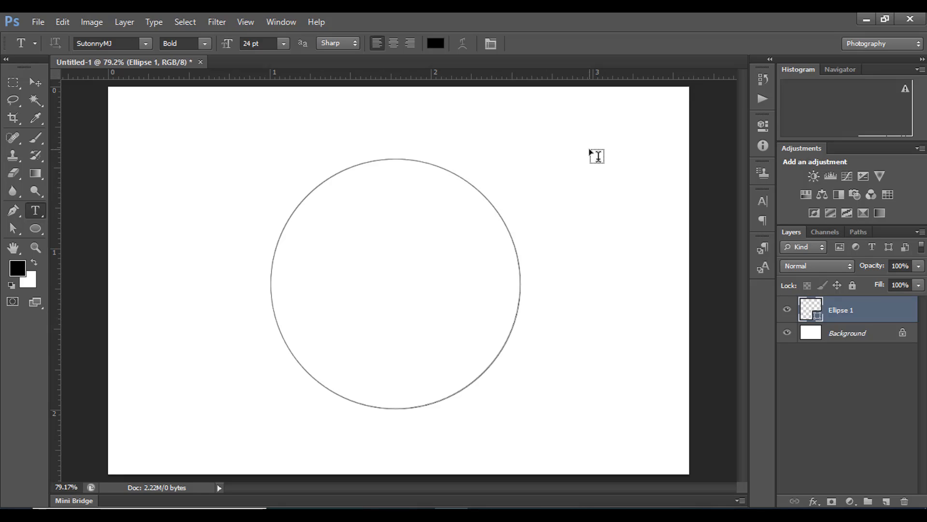
pyautogui.click(431, 162)
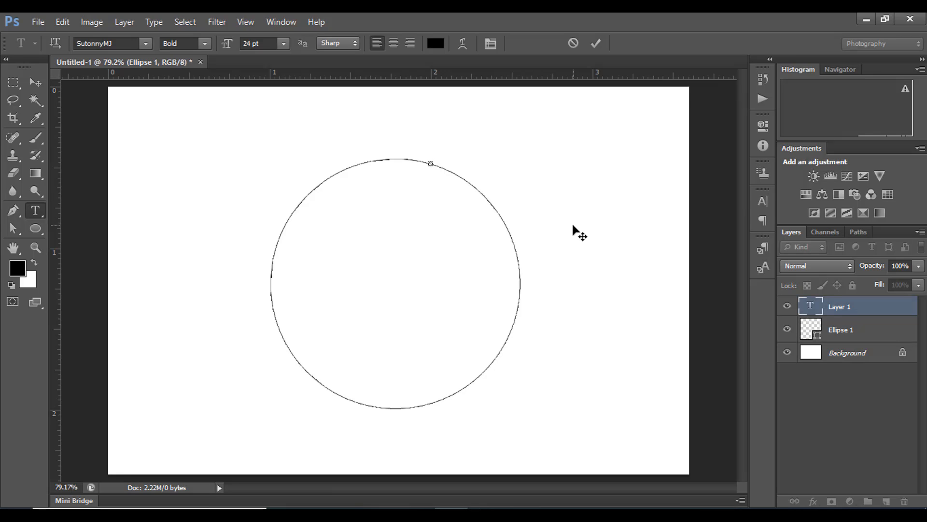
pyautogui.write('কীভাবে ফে')
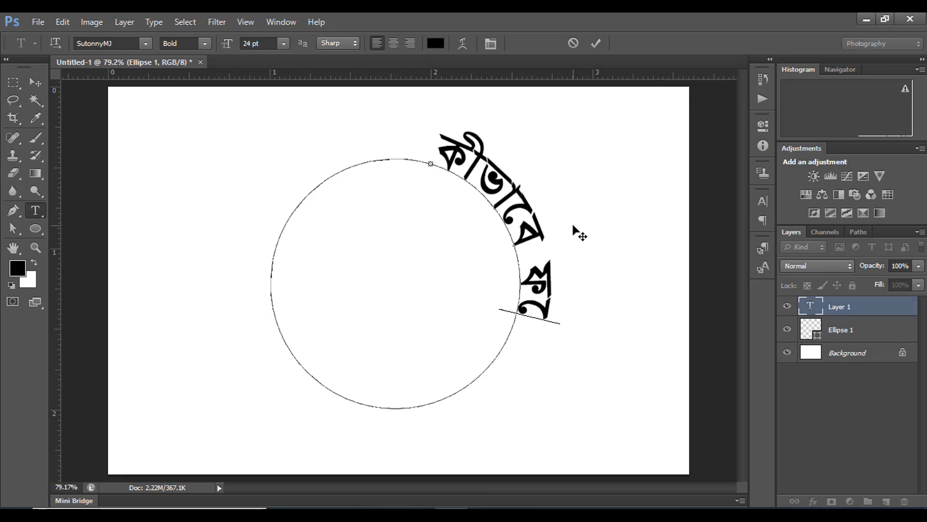
pyautogui.write('টোশপে রাউন্ড করে লিখতে হয়')
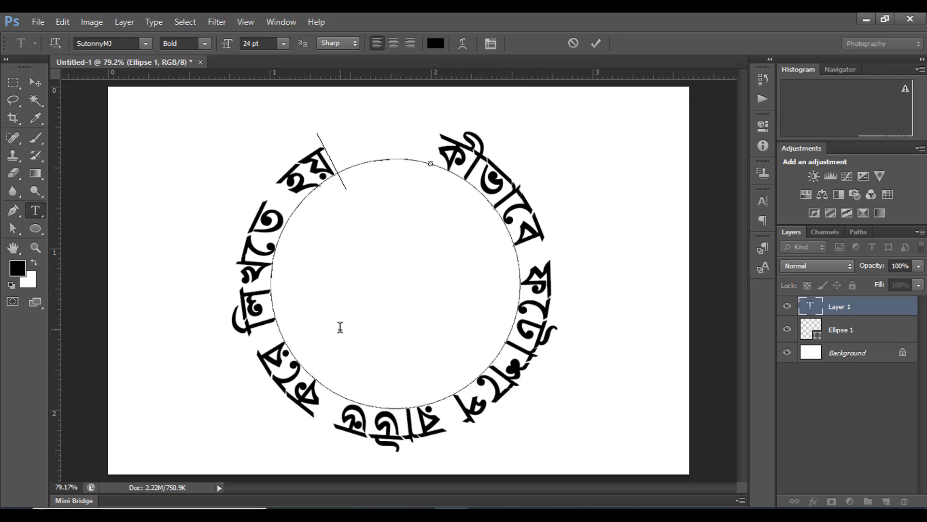
pyautogui.click(597, 43)
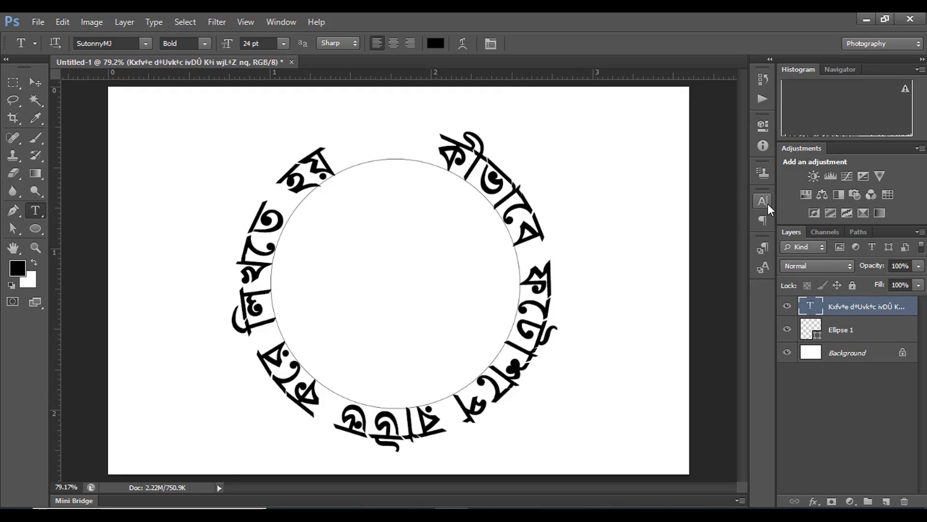
# Delete the Ellipse 1 shape layer and select the circular text layer
pyautogui.click(843, 330)
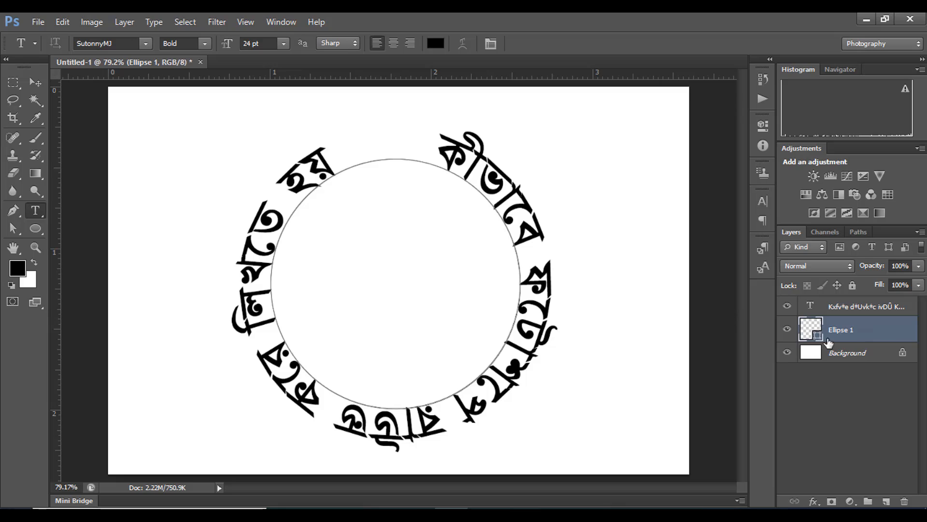
pyautogui.press('Delete')
pyautogui.click(850, 309)
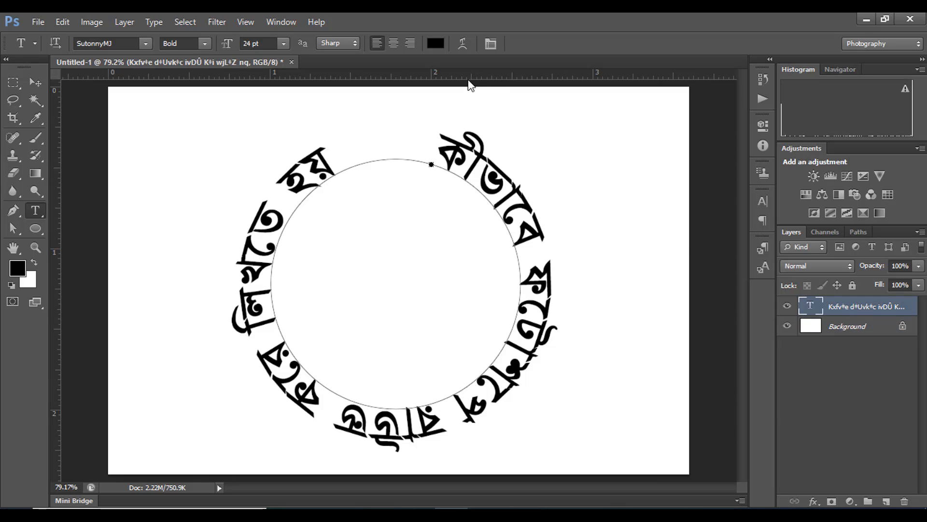
# Try font sizes of 30 pt, 24 pt and 12 pt on the circular text
pyautogui.click(763, 200)
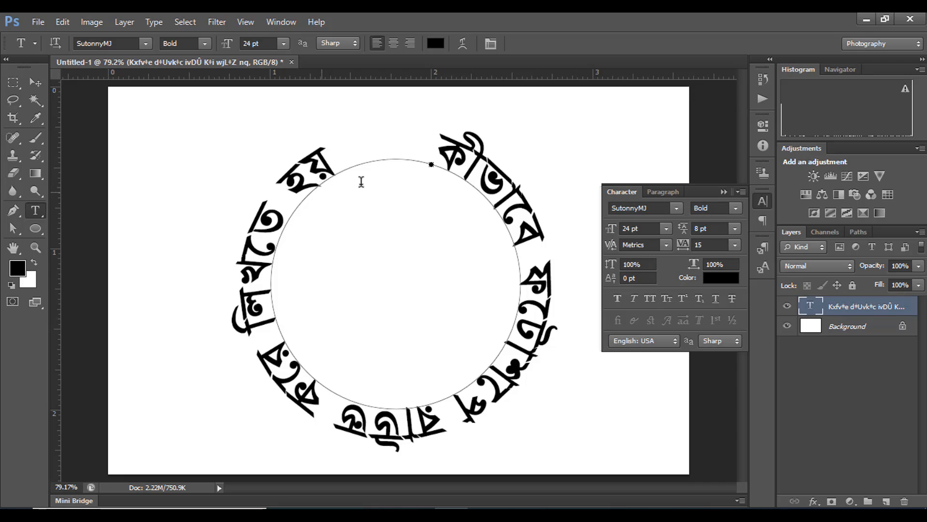
pyautogui.click(666, 229)
pyautogui.click(653, 399)
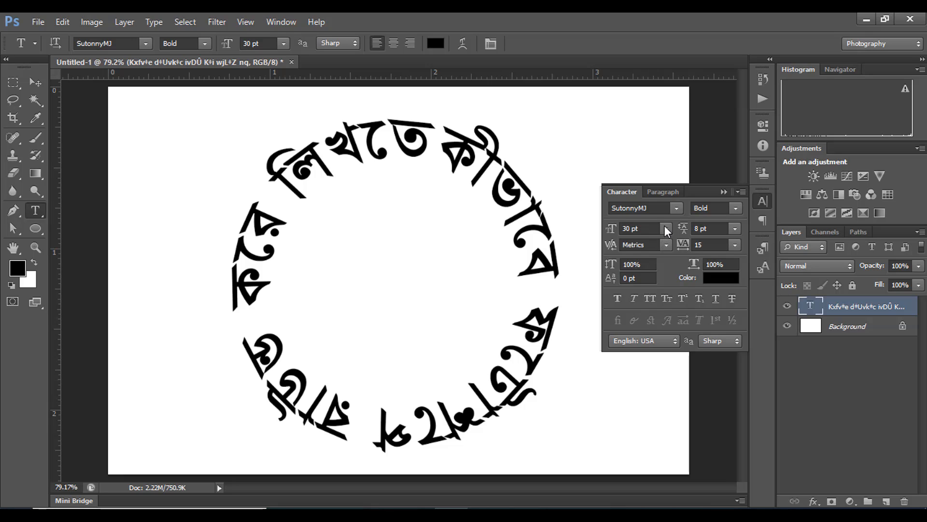
pyautogui.click(665, 227)
pyautogui.click(647, 382)
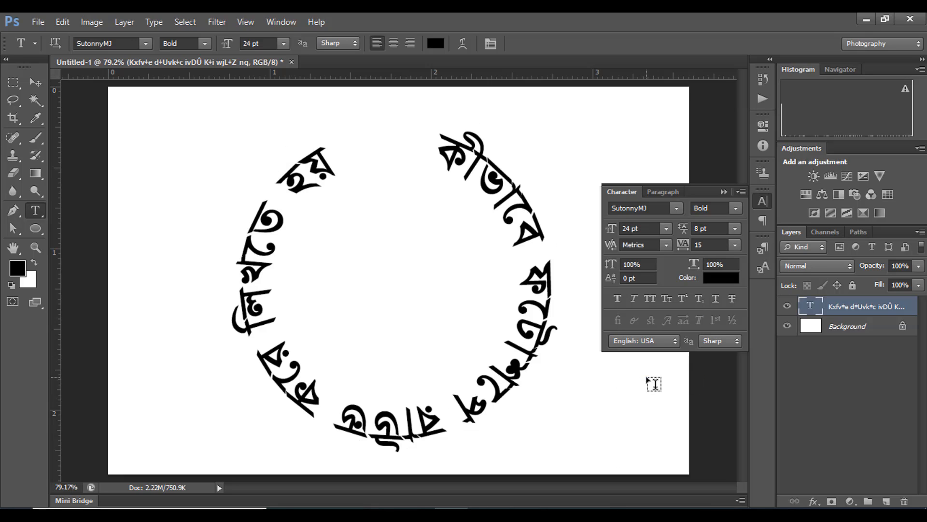
pyautogui.click(665, 228)
pyautogui.click(648, 340)
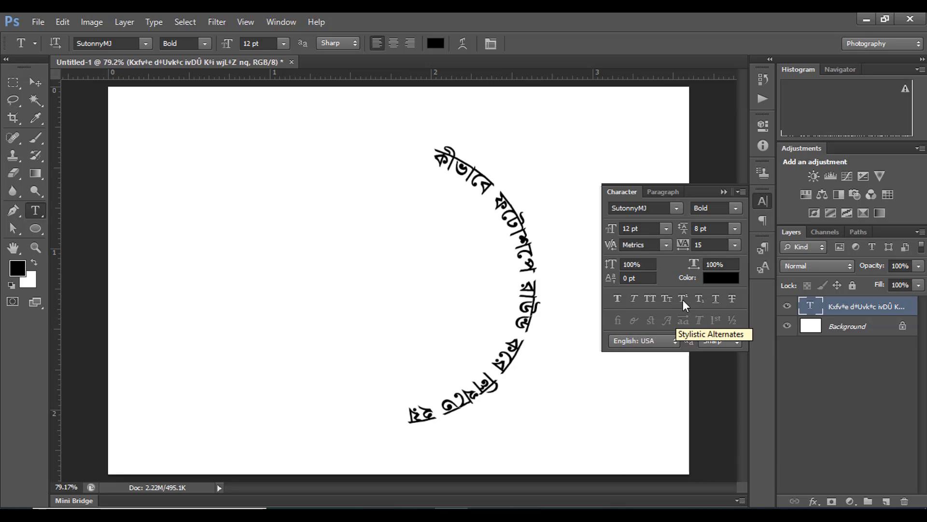
pyautogui.click(723, 192)
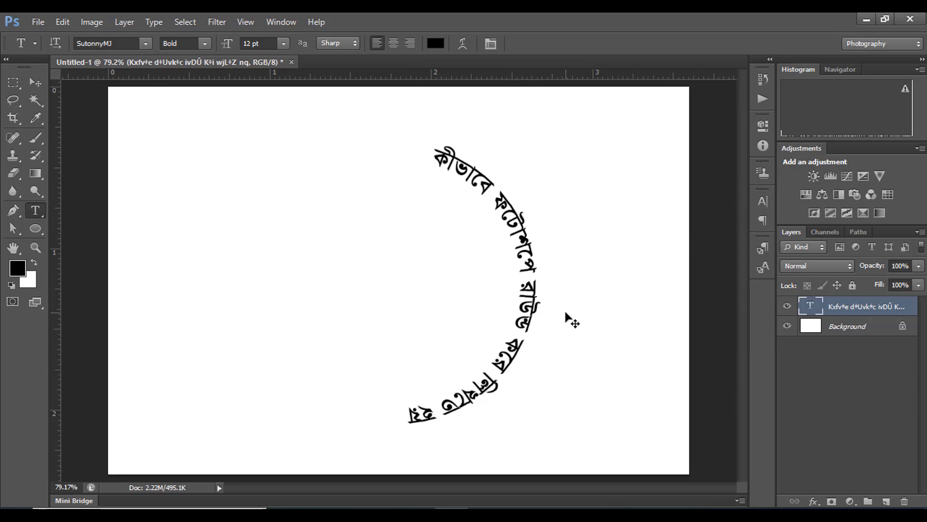
# Rotate the curved text with Free Transform so it forms an upright arch across the upper half of the circle
pyautogui.hotkey('ctrl', 't')
pyautogui.moveTo(613, 431); pyautogui.dragTo(497, 139)
pyautogui.click(677, 45)
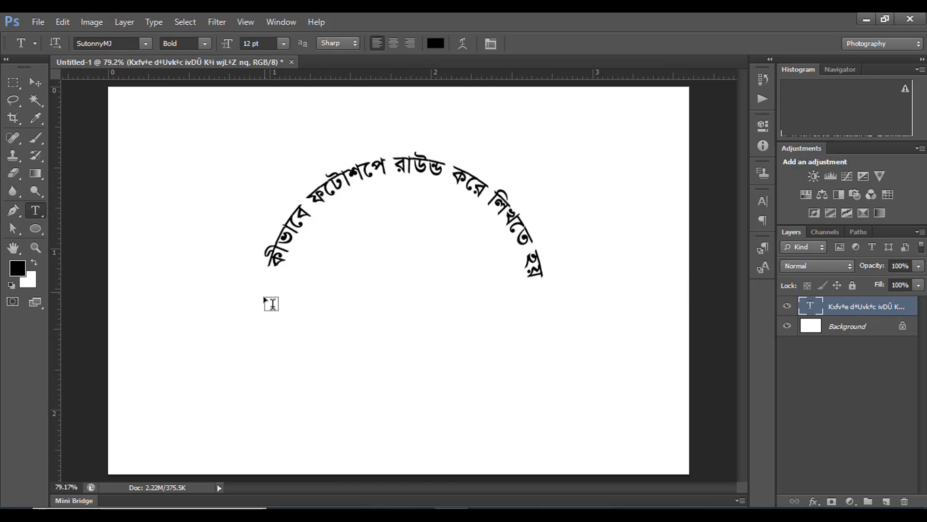
# Set the font size of the arched text to 24 pt
pyautogui.click(767, 201)
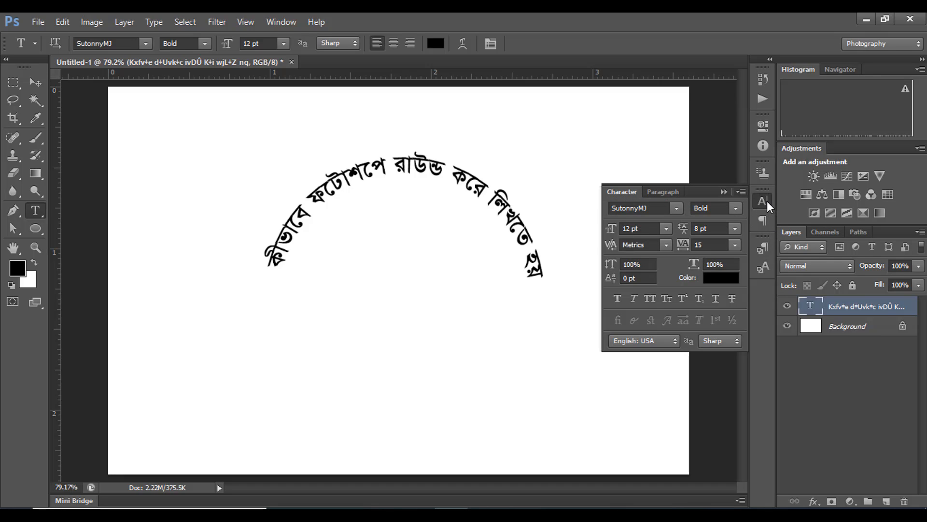
pyautogui.click(667, 229)
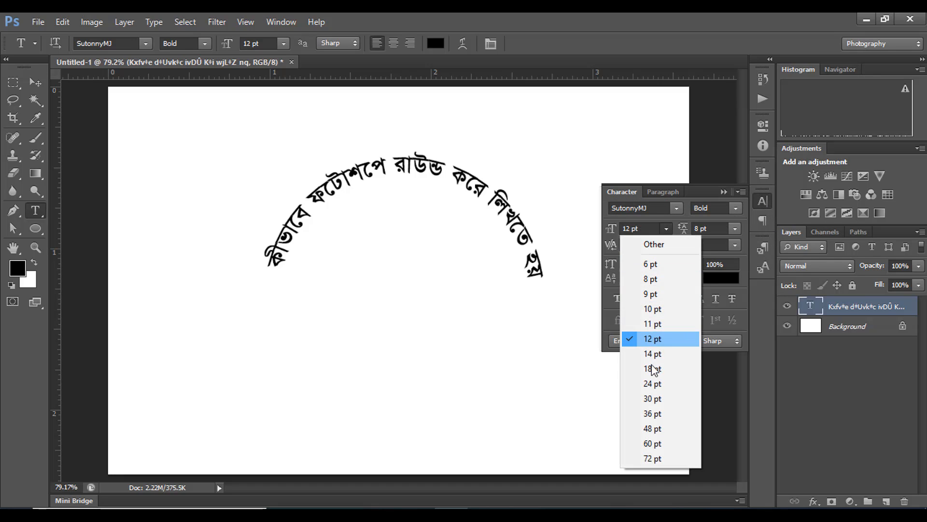
pyautogui.click(651, 384)
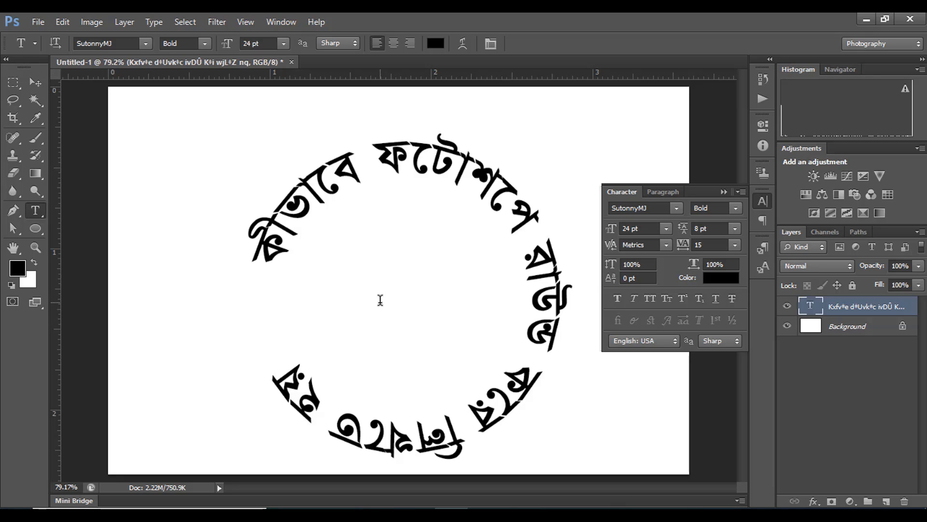
# Try a tracking of 5 and 45 on the circular text, and settle on 50 to spread it around the circle
pyautogui.click(734, 244)
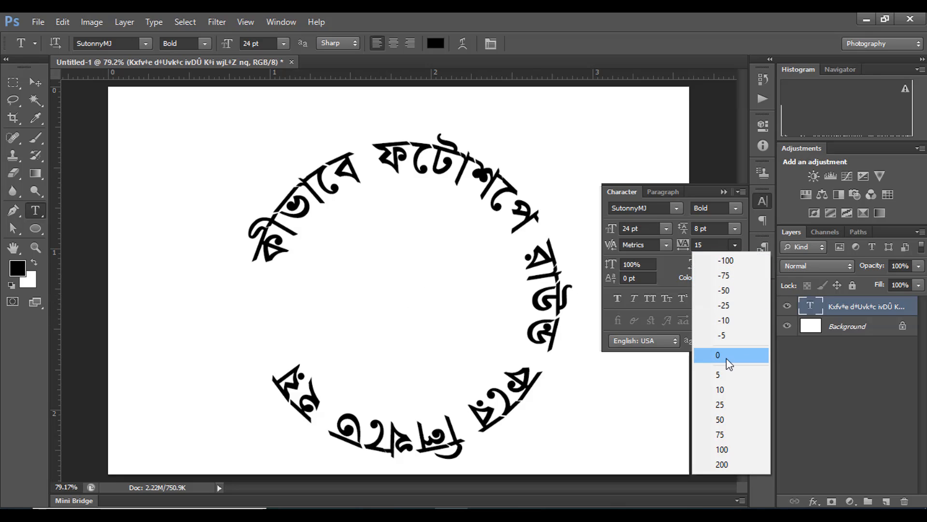
pyautogui.click(726, 376)
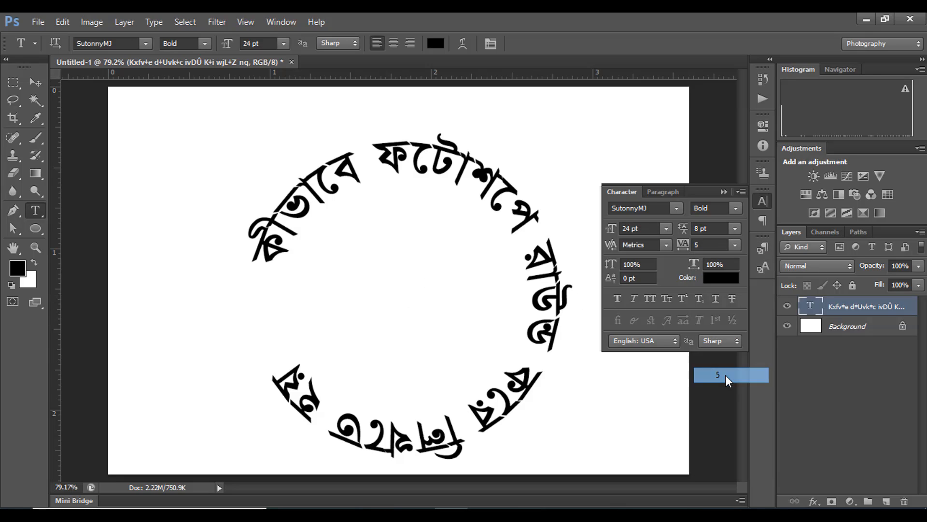
pyautogui.click(735, 245)
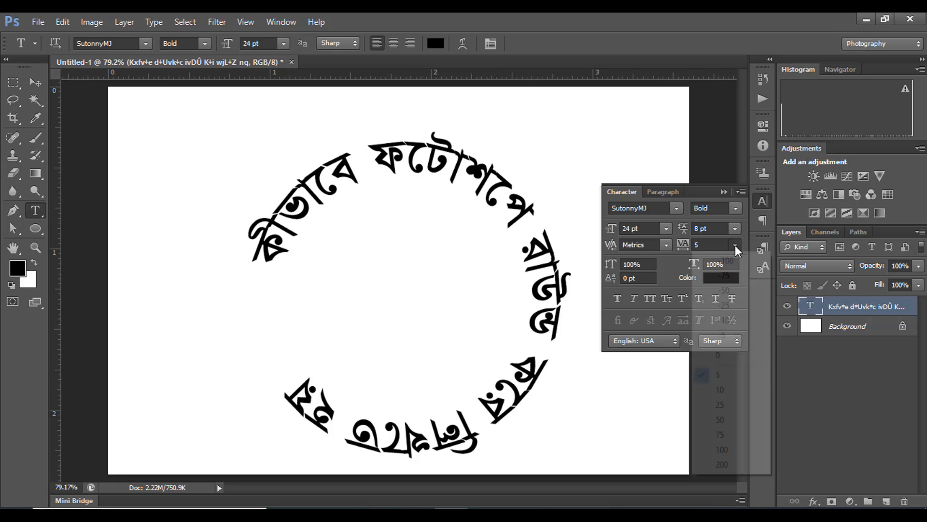
pyautogui.click(724, 392)
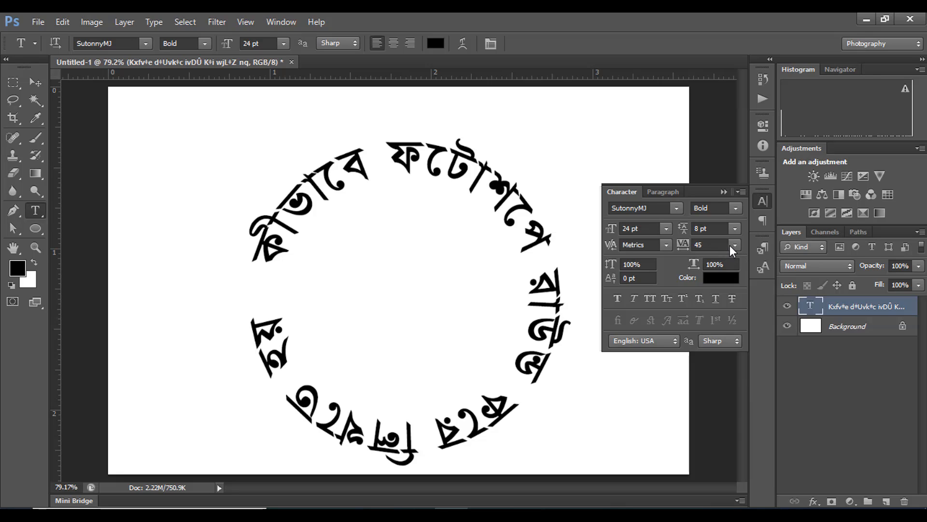
pyautogui.click(733, 245)
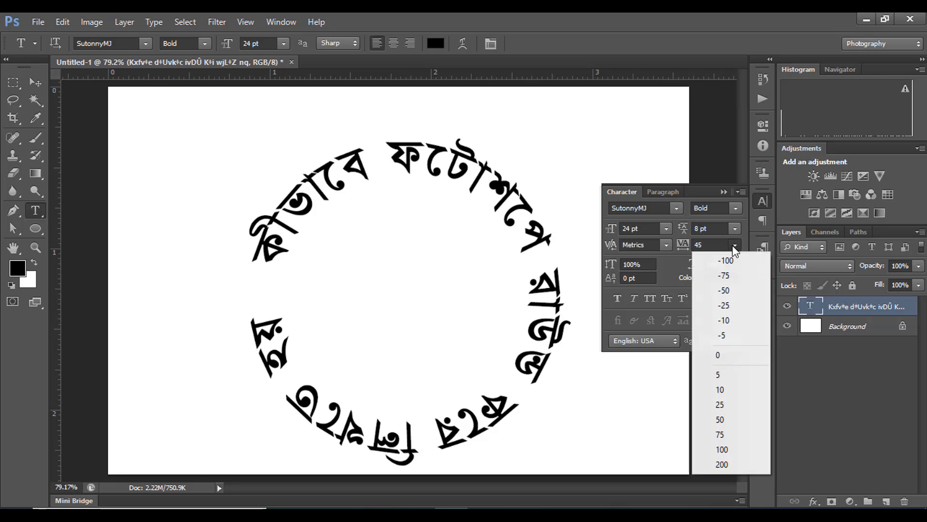
pyautogui.click(726, 418)
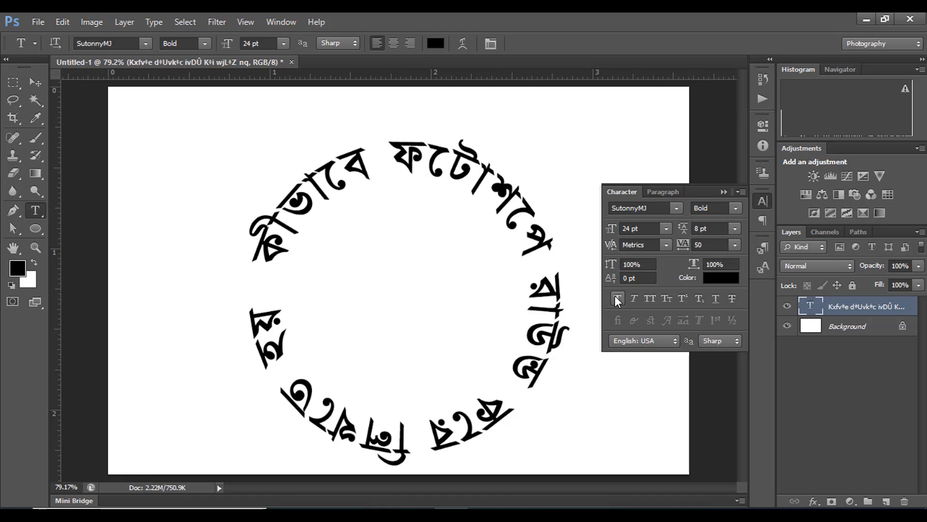
pyautogui.click(724, 192)
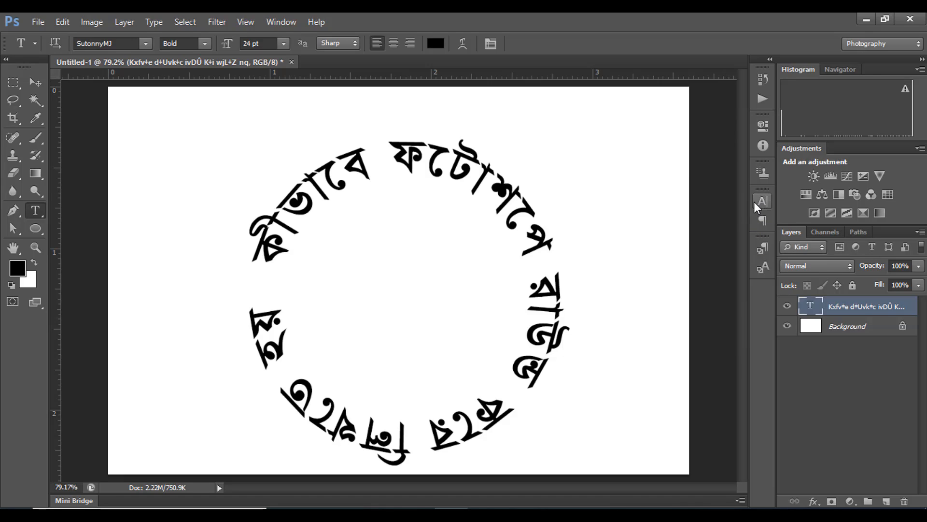
pyautogui.click(277, 22)
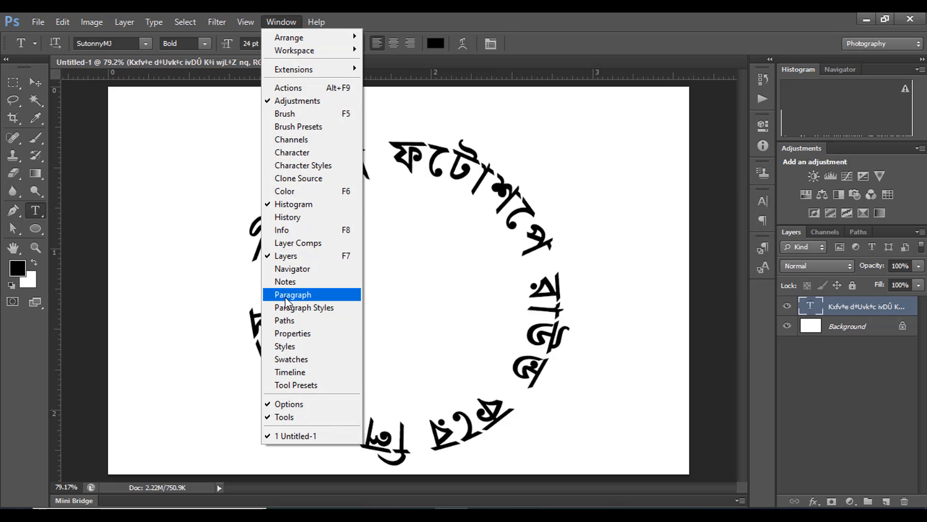
pyautogui.click(285, 19)
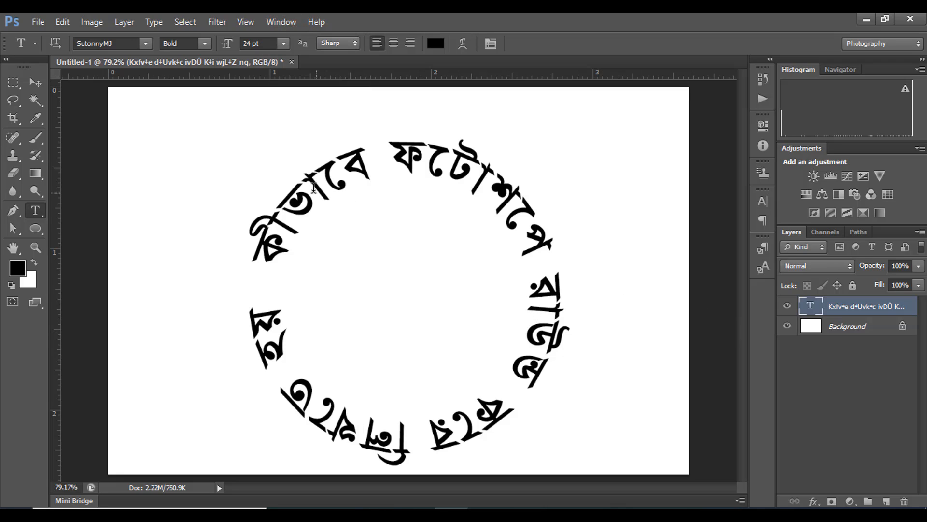
# Select all of the circular text, change its colour from the color picker to a dark red, and commit the edit
pyautogui.moveTo(267, 234); pyautogui.dragTo(260, 212)
pyautogui.click(262, 262)
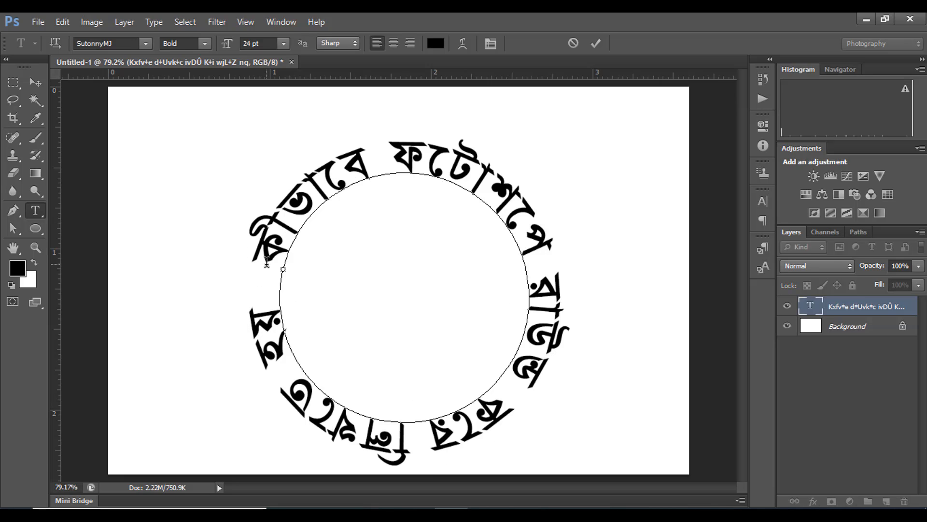
pyautogui.moveTo(267, 262); pyautogui.dragTo(245, 296)
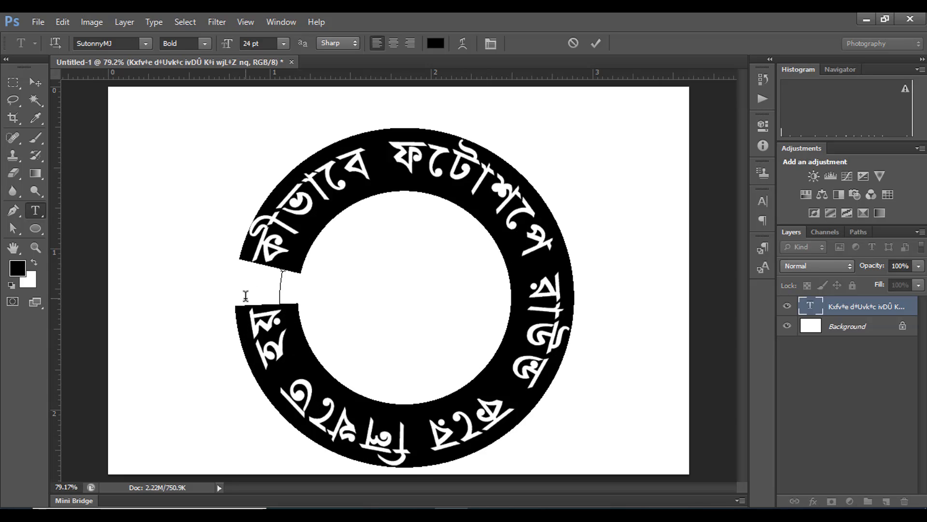
pyautogui.click(435, 43)
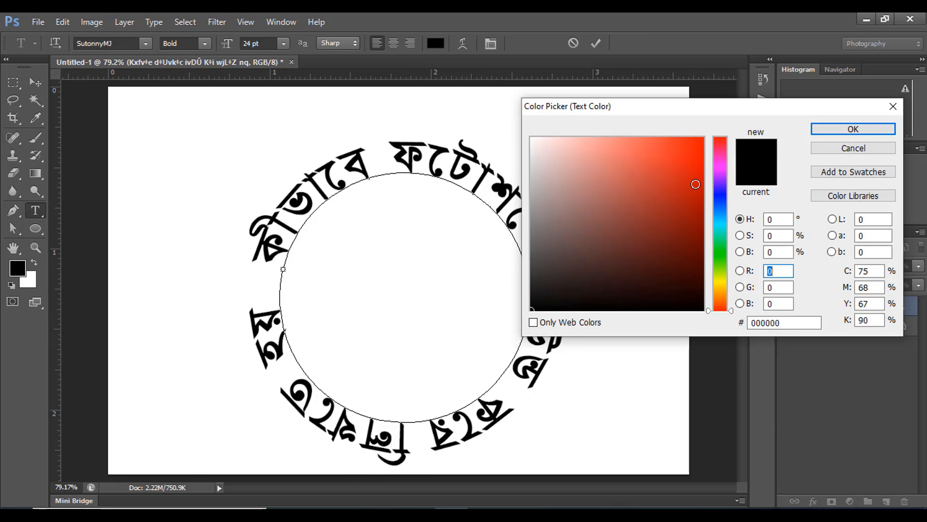
pyautogui.click(701, 199)
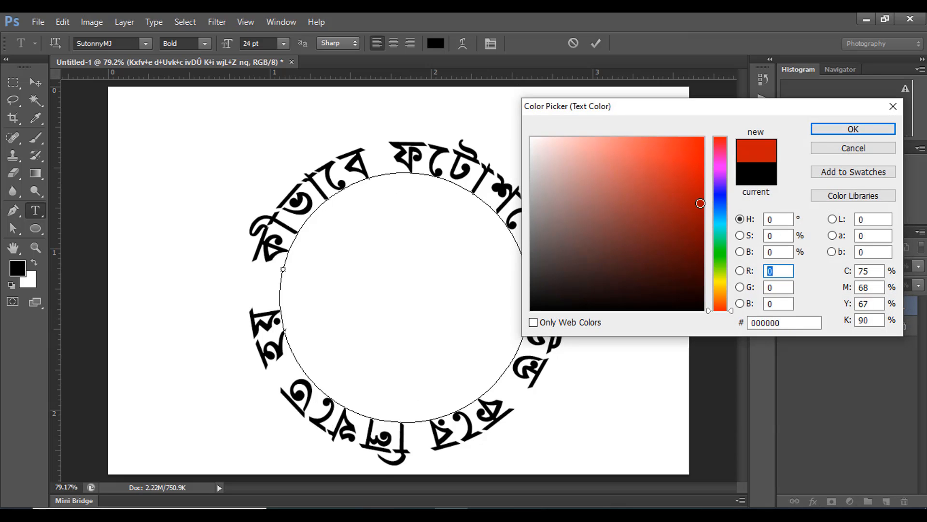
pyautogui.click(853, 129)
pyautogui.click(598, 42)
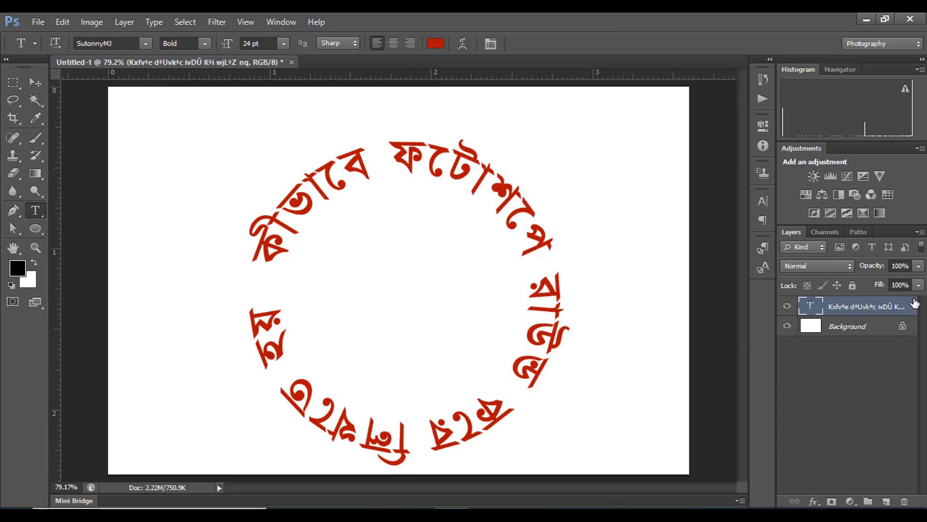
# Move the circular text slightly up and scale it down proportionally around its centre to a little over half its size
pyautogui.click(36, 82)
pyautogui.moveTo(350, 179); pyautogui.dragTo(352, 163)
pyautogui.hotkey('ctrl', 't')
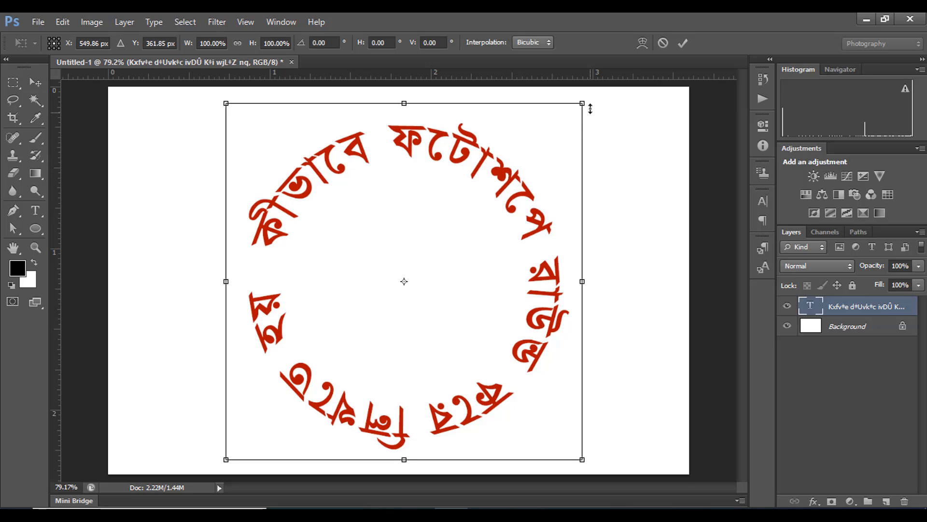
pyautogui.moveTo(582, 104); pyautogui.dragTo(503, 183)
pyautogui.click(678, 42)
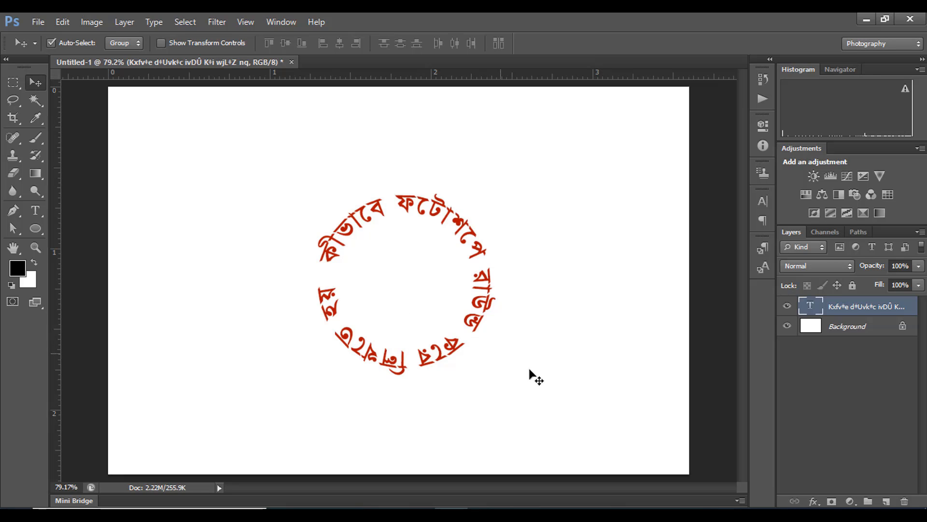
# Scale the circular text up proportionally to about 155% and position it near the centre of the canvas
pyautogui.moveTo(477, 322); pyautogui.dragTo(466, 303)
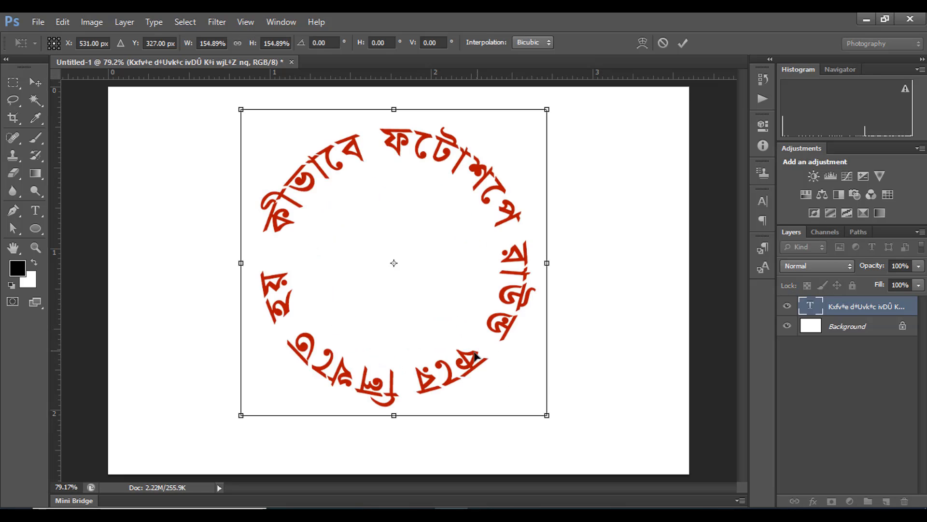
pyautogui.moveTo(469, 362); pyautogui.dragTo(476, 369)
pyautogui.click(682, 44)
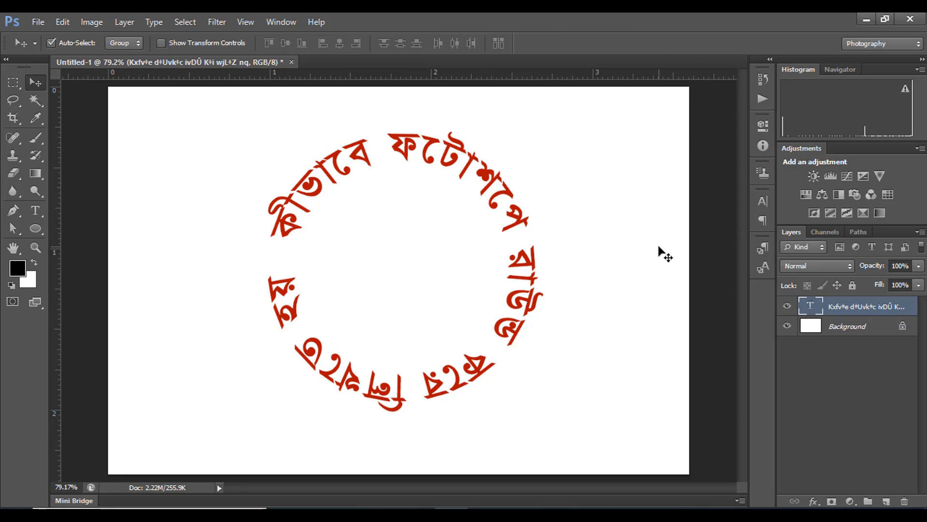